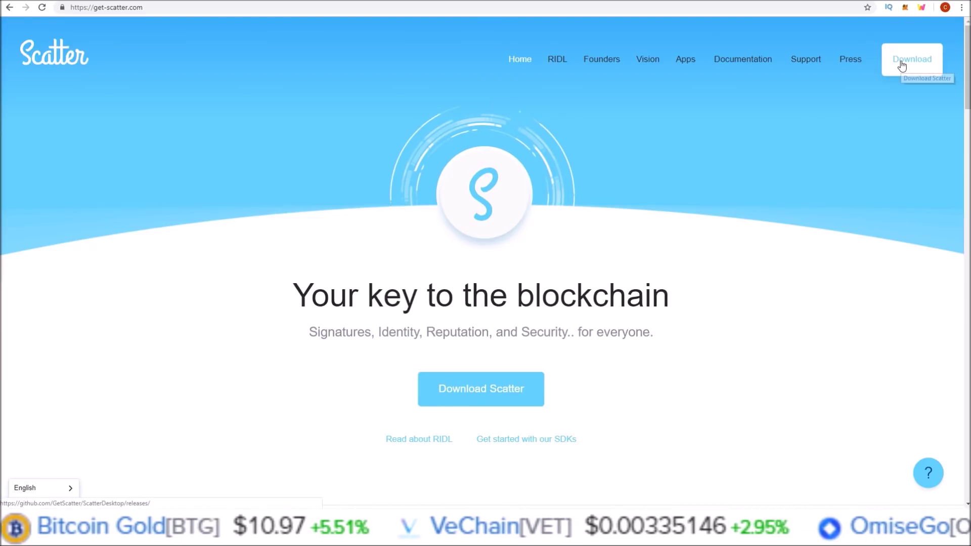
# - Follow Download from get-scatter.com to GitHub and scroll back to the Scatter 10 Patch assets
pyautogui.click(490, 388)
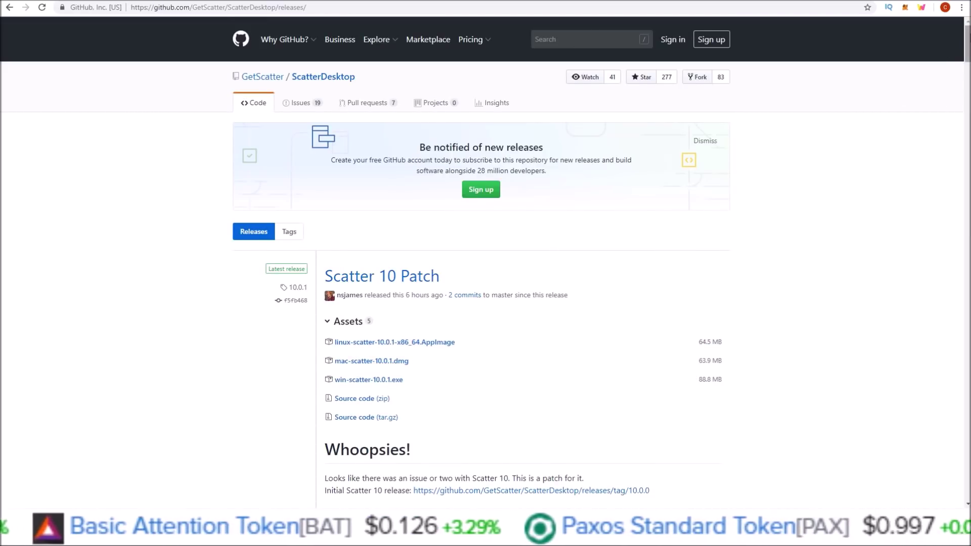
pyautogui.scroll(-4, 896, 98)
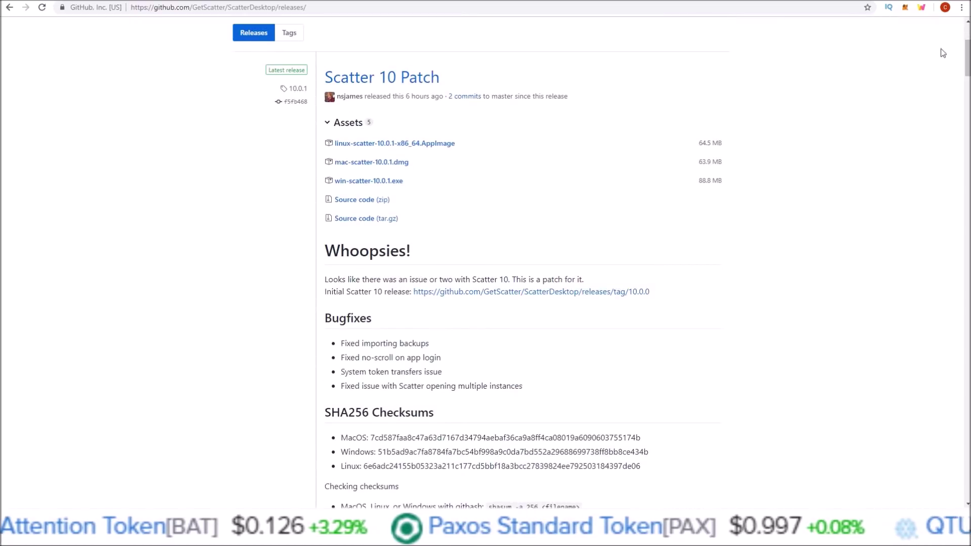
pyautogui.scroll(-12, 645, 184)
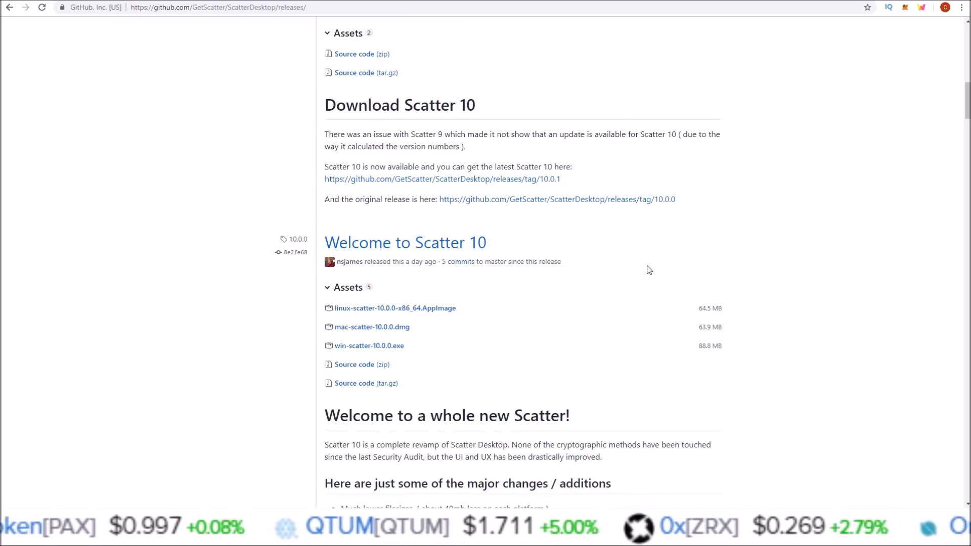
pyautogui.scroll(13, 953, 114)
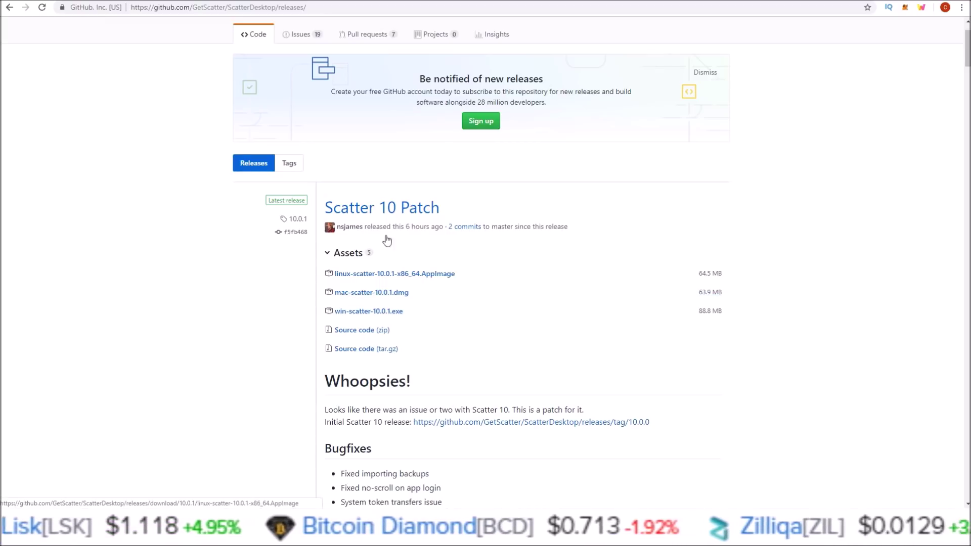
# - Download win-scatter-10.0.1.exe from the Scatter 10 Patch assets and run it
pyautogui.click(364, 311)
pyautogui.scroll(2, 364, 311)
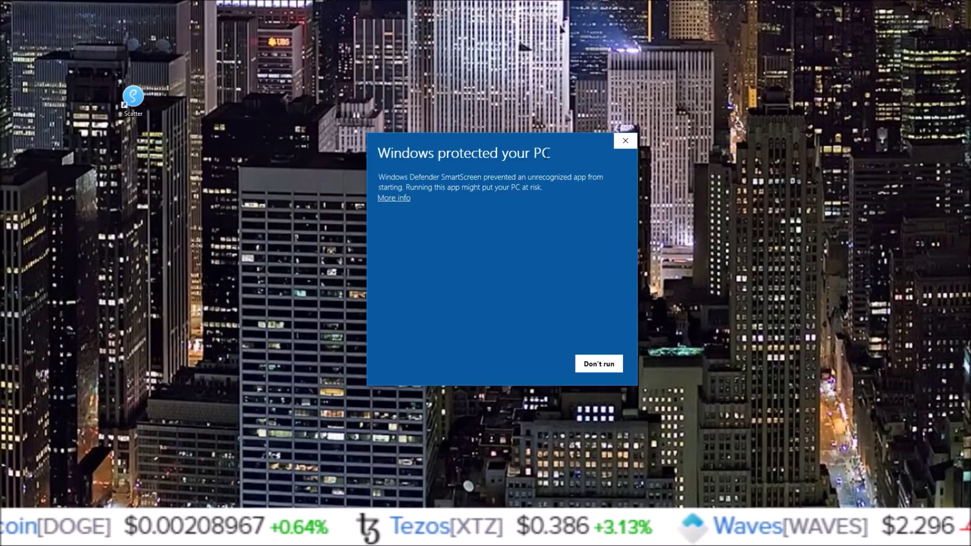
# - Let the unrecognized Scatter installer past SmartScreen with More info and Run anyway
pyautogui.click(392, 199)
pyautogui.moveTo(413, 202); pyautogui.dragTo(481, 204)
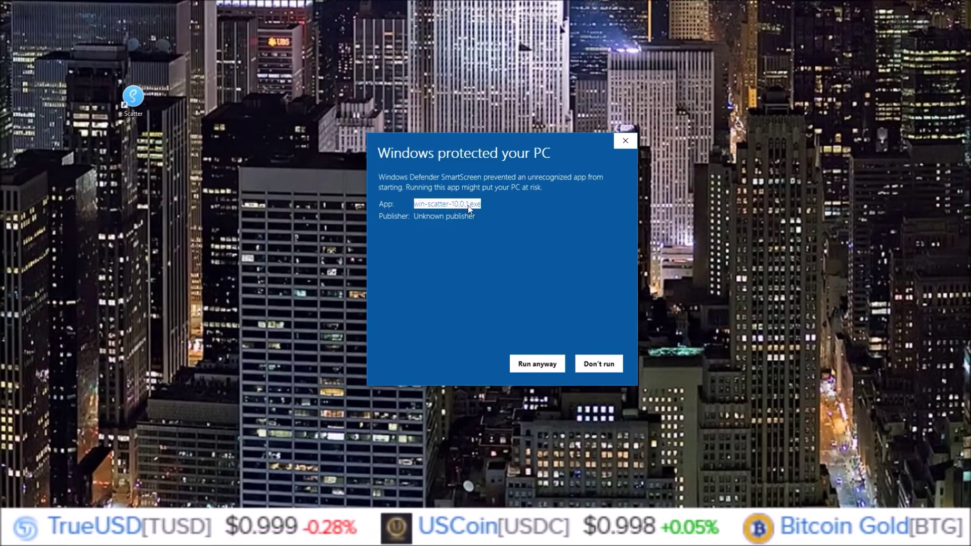
pyautogui.click(529, 368)
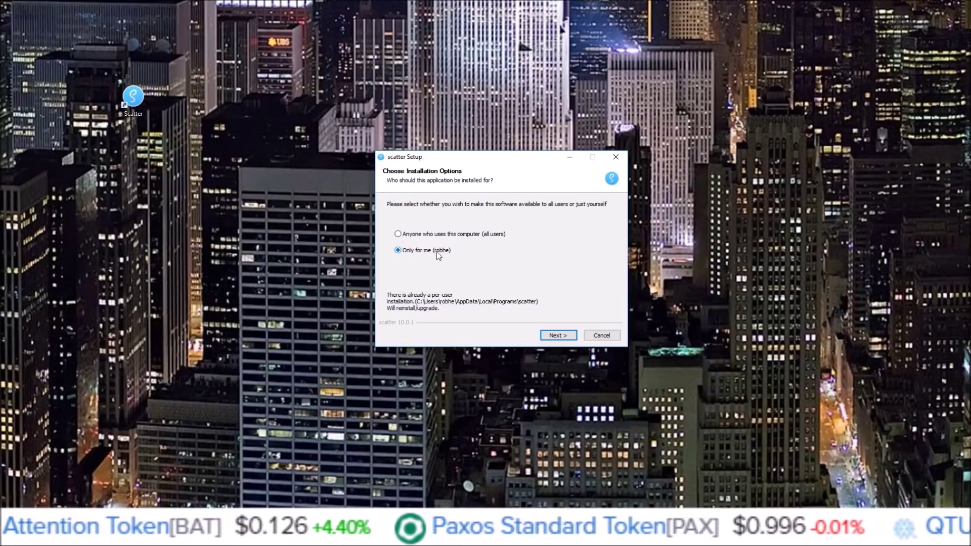
# - Install Scatter only for the current user in the default folder, with Run scatter unchecked
pyautogui.click(558, 335)
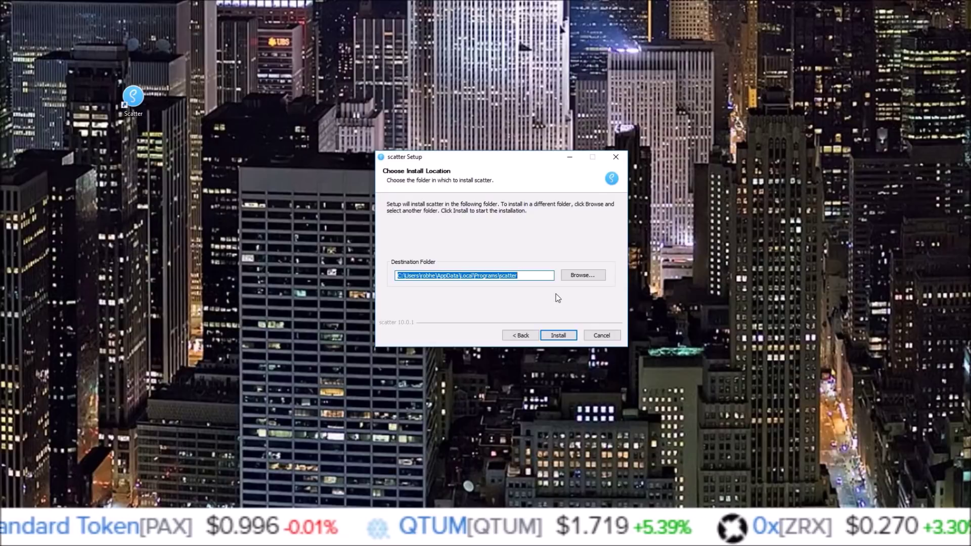
pyautogui.click(558, 335)
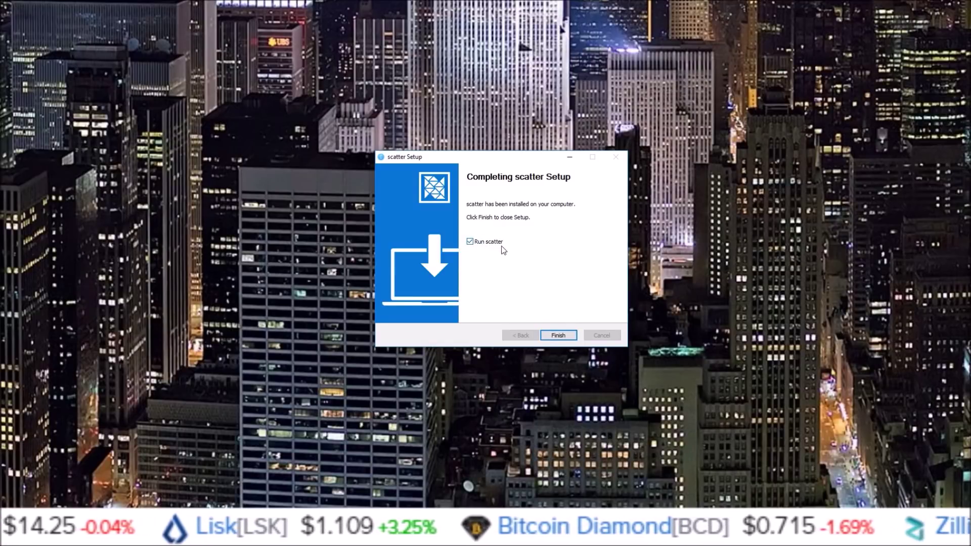
pyautogui.click(470, 241)
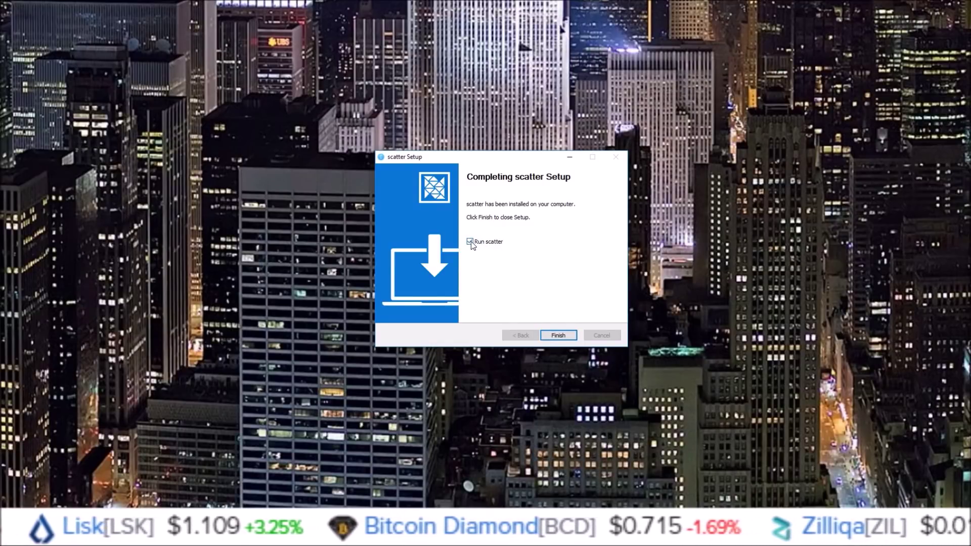
pyautogui.click(570, 336)
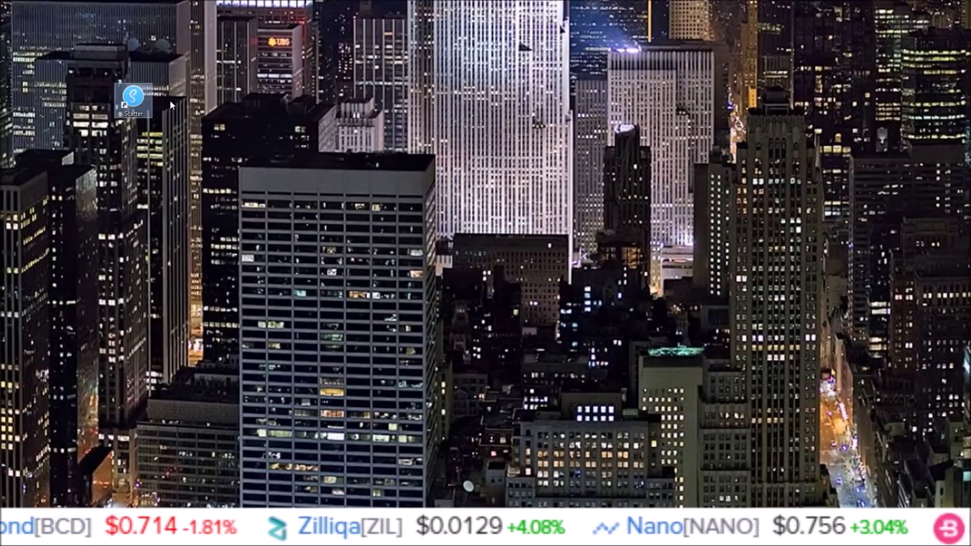
# - Start Scatter Desktop from its desktop shortcut and move its window slightly up and right
pyautogui.doubleClick(133, 98)
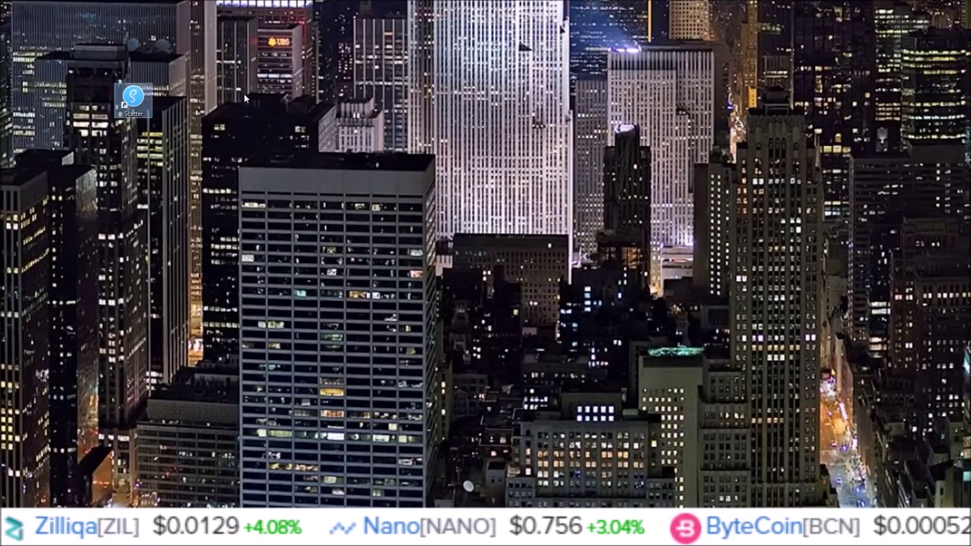
pyautogui.doubleClick(135, 98)
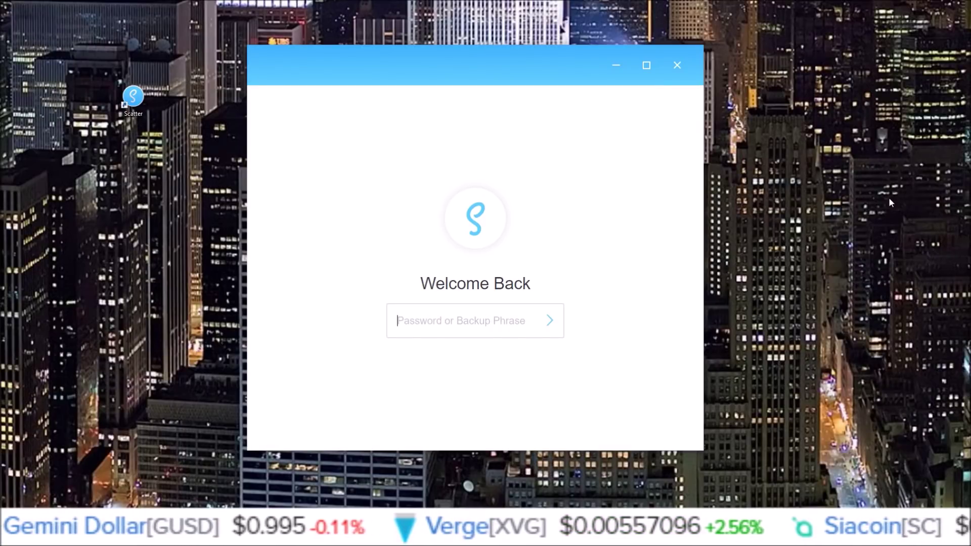
pyautogui.moveTo(508, 54); pyautogui.dragTo(525, 44)
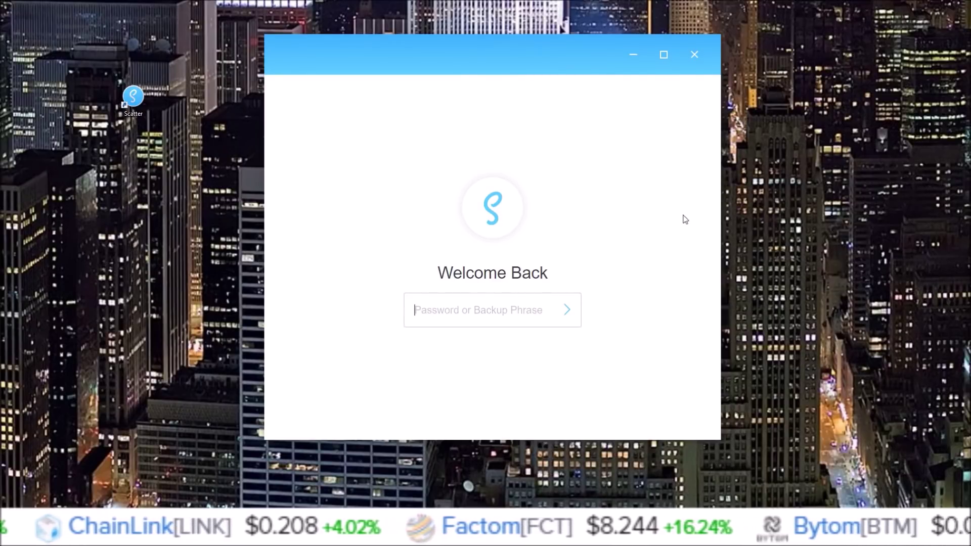
# - Paste the wallet password on the Welcome Back screen to unlock Scatter
pyautogui.click(493, 308)
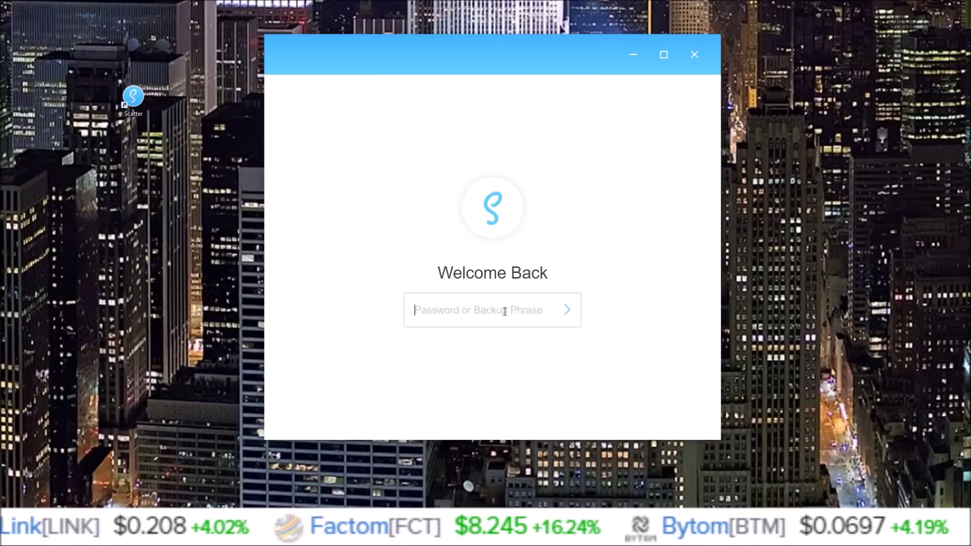
pyautogui.hotkey('ctrl', 'v')
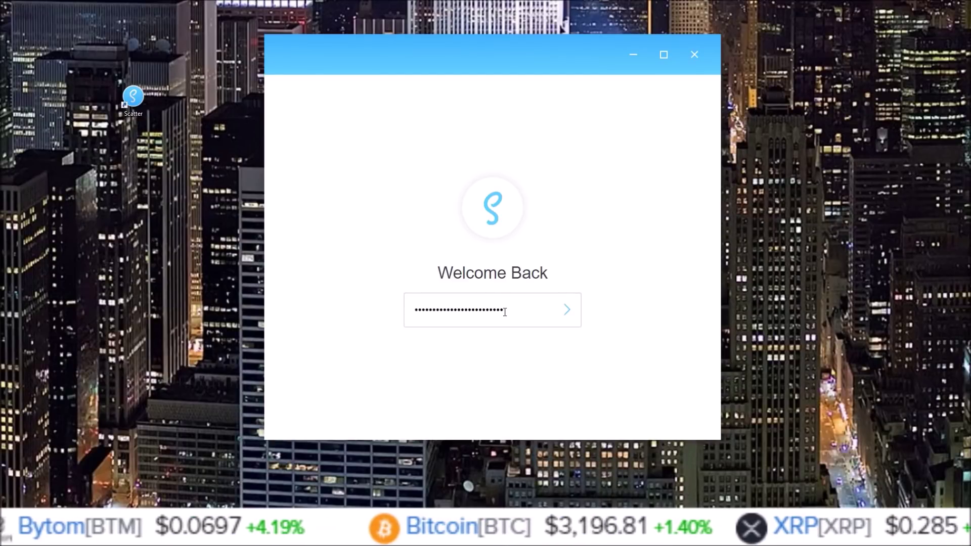
pyautogui.press('Return')
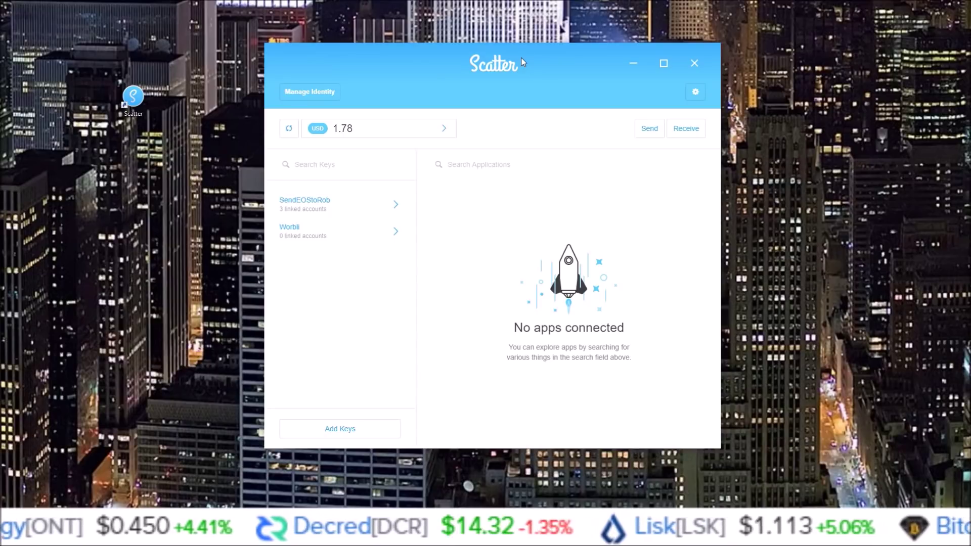
# - Open Settings > Networks, confirming access with the wallet password
pyautogui.click(696, 93)
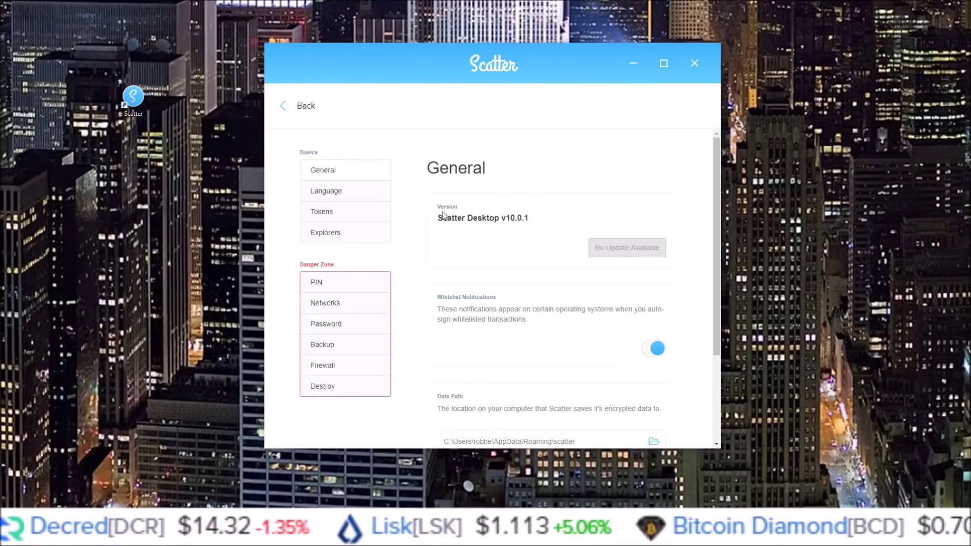
pyautogui.click(327, 309)
pyautogui.click(436, 309)
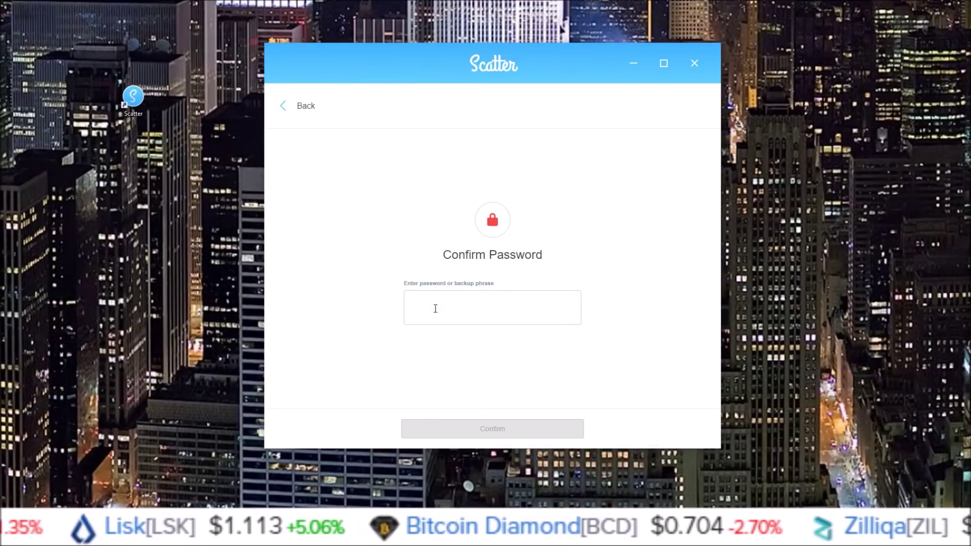
pyautogui.write('•')
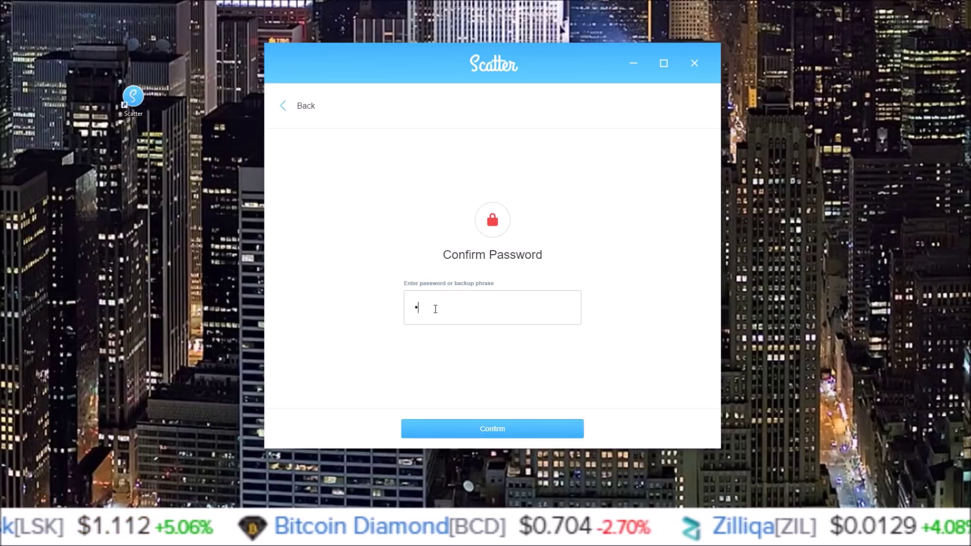
pyautogui.hotkey('ctrl', 'v')
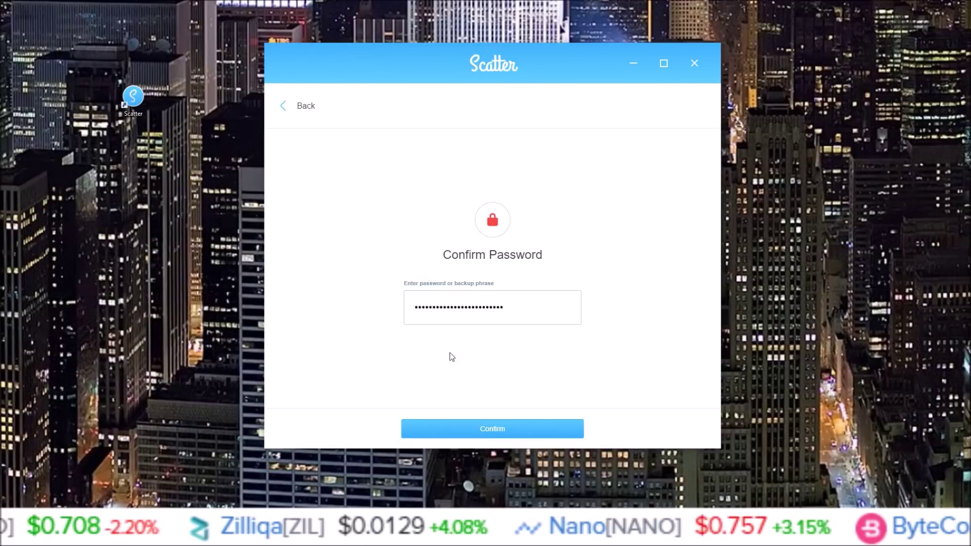
pyautogui.click(494, 430)
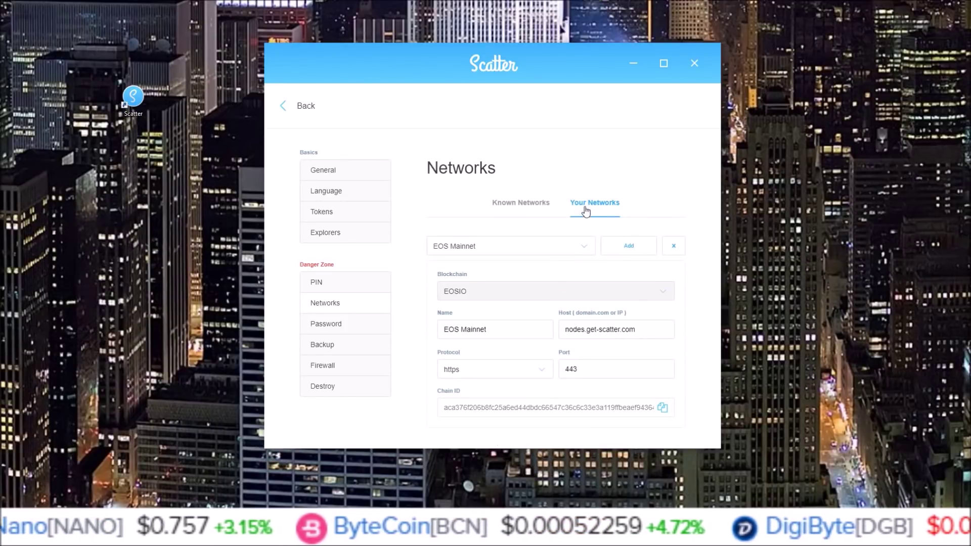
# - Pick Telos Mainnet from the Known Networks list and add it to Scatter
pyautogui.click(489, 248)
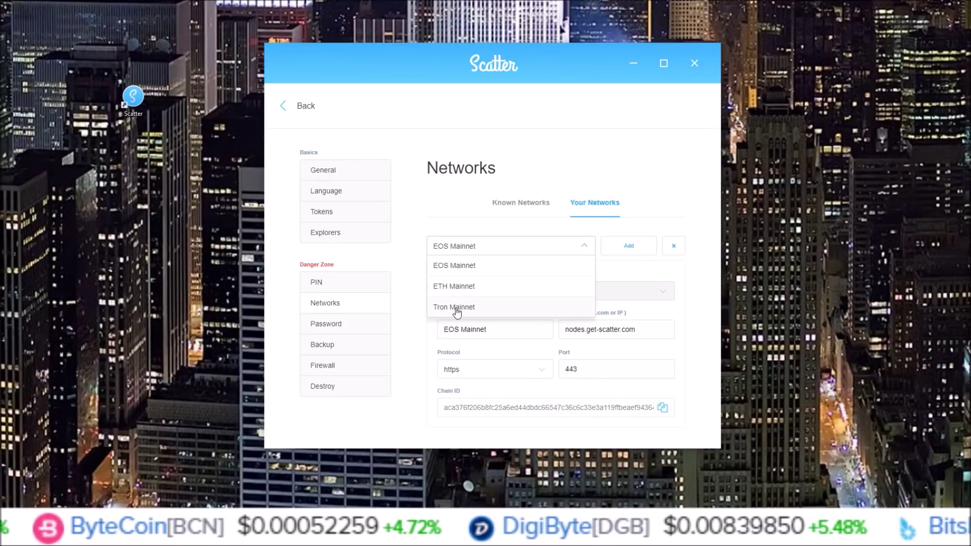
pyautogui.click(544, 163)
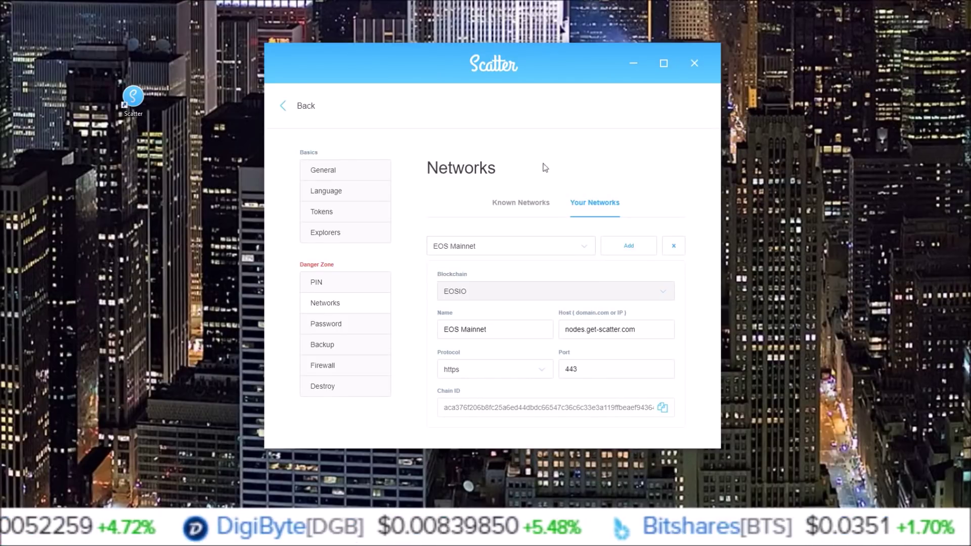
pyautogui.click(511, 210)
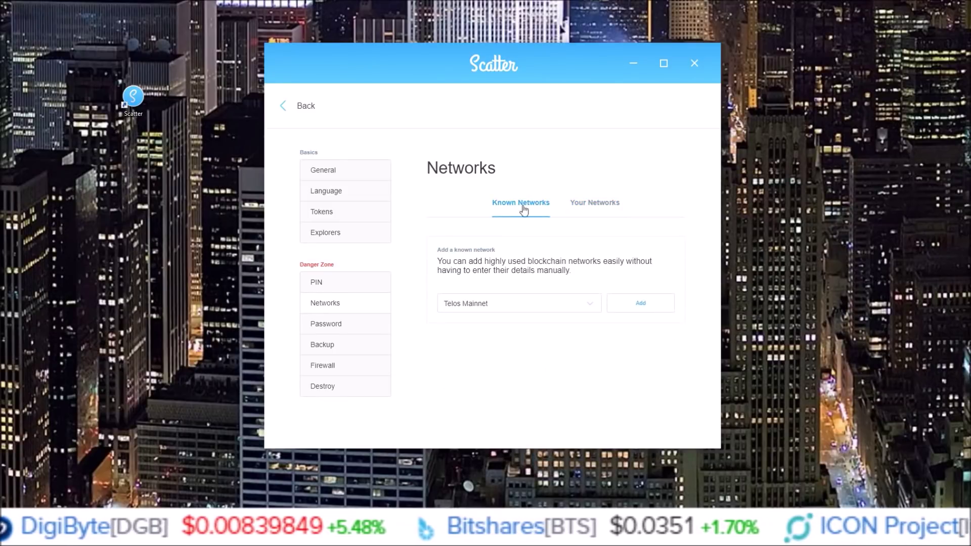
pyautogui.click(488, 310)
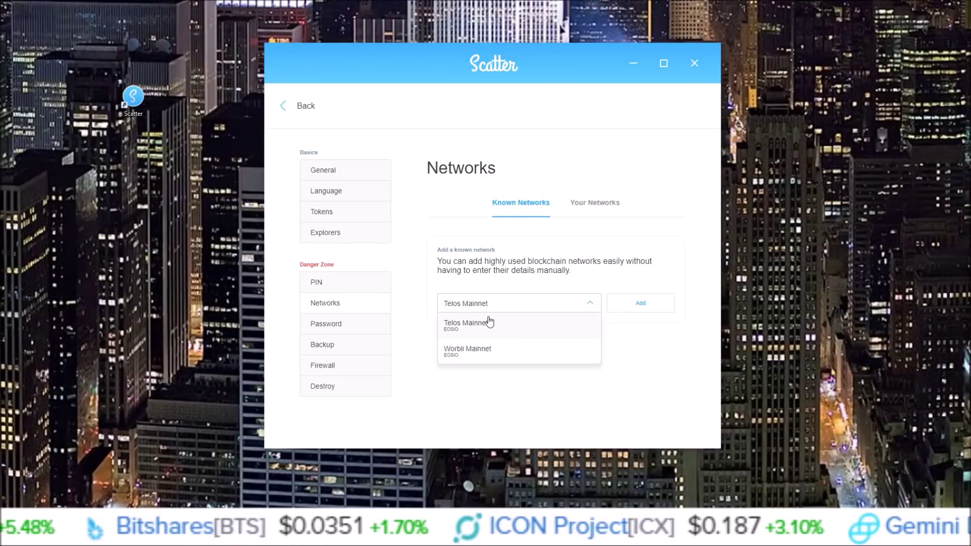
pyautogui.click(487, 324)
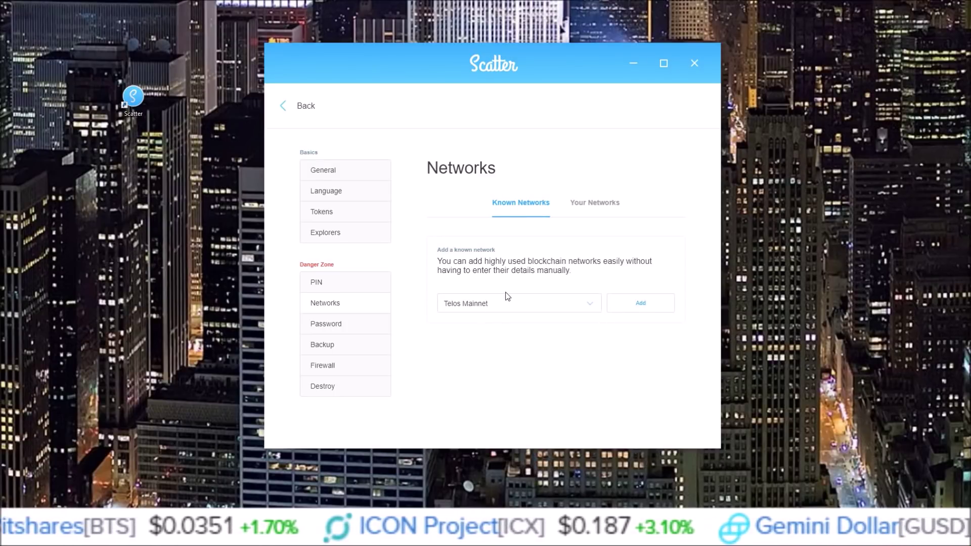
pyautogui.click(638, 304)
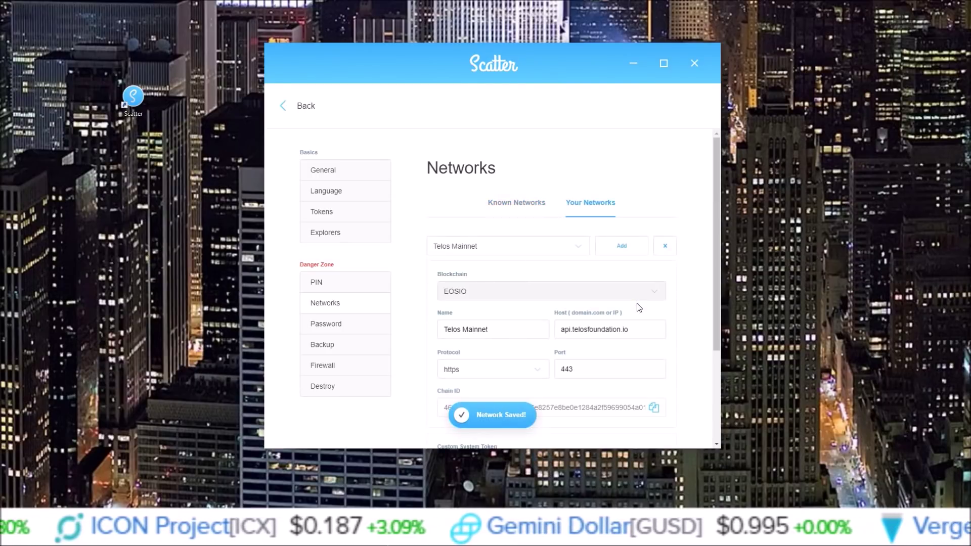
# - Check the saved networks now include Telos Mainnet, then return to the main view
pyautogui.click(562, 248)
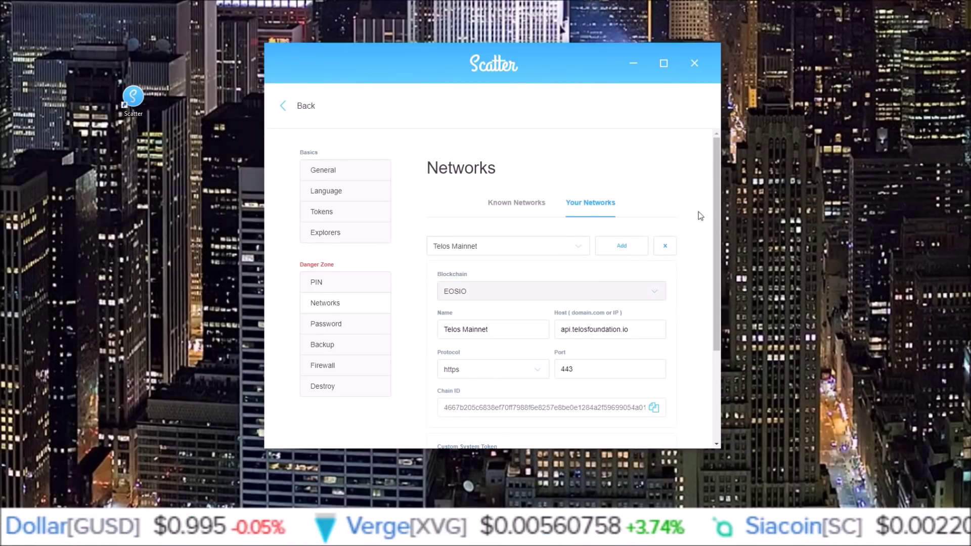
pyautogui.moveTo(714, 209); pyautogui.dragTo(581, 130)
pyautogui.click(302, 106)
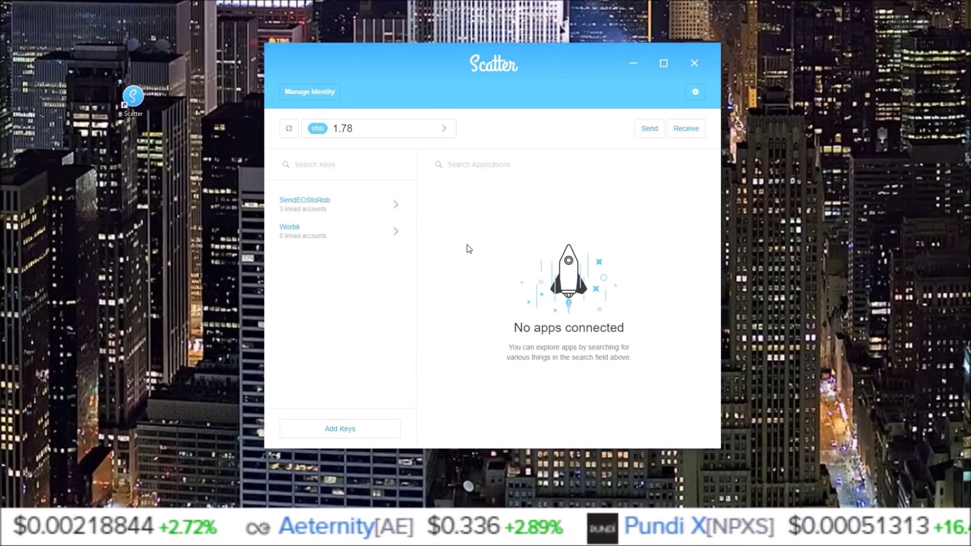
# - Choose Add Keys > Import Key > Text and focus the empty private key field
pyautogui.click(332, 431)
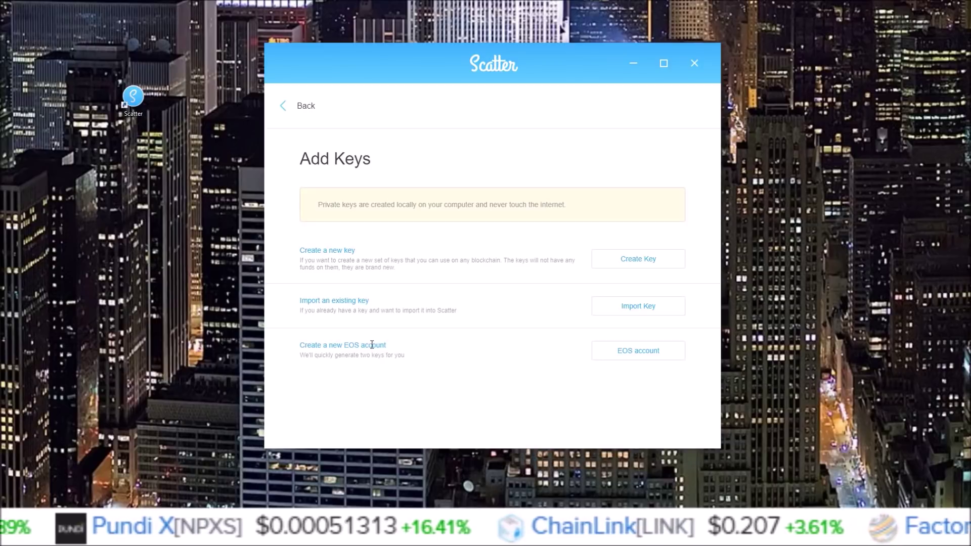
pyautogui.click(619, 313)
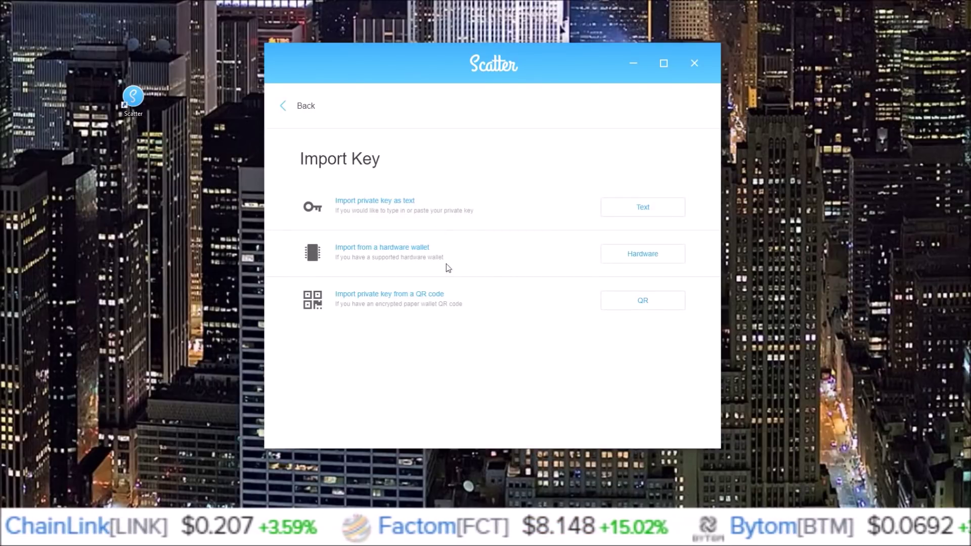
pyautogui.click(650, 210)
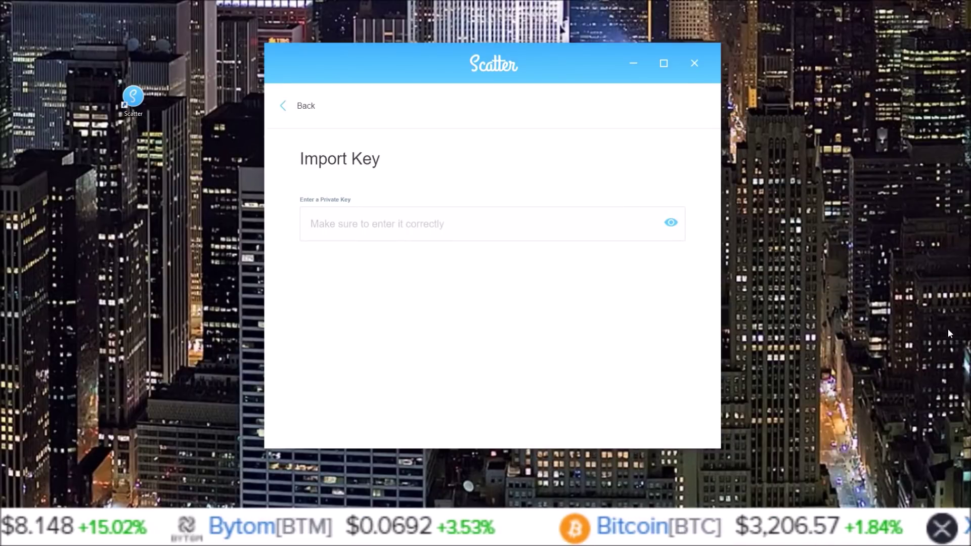
pyautogui.click(397, 224)
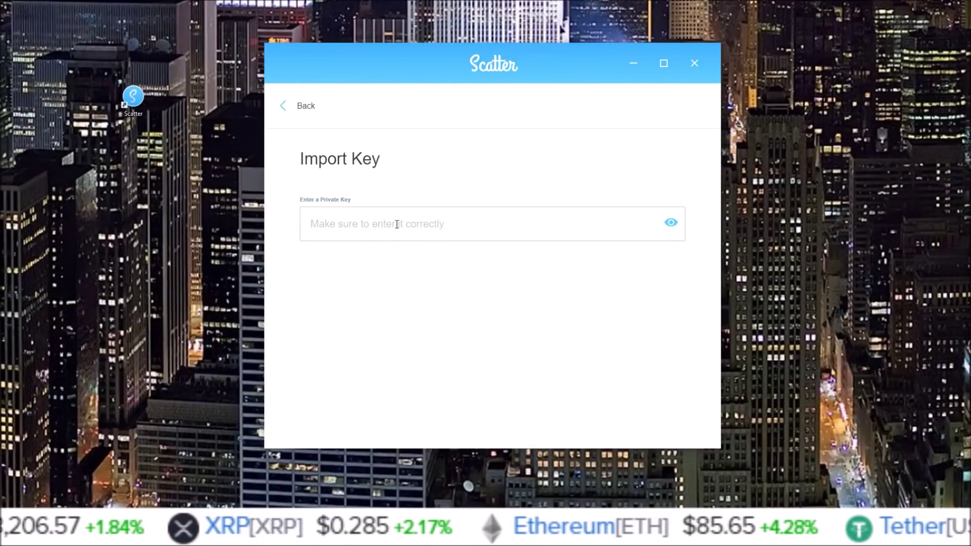
# - Paste the private key, name it 'Telos Genesis', and view its Linked Accounts
pyautogui.hotkey('ctrl', 'v')
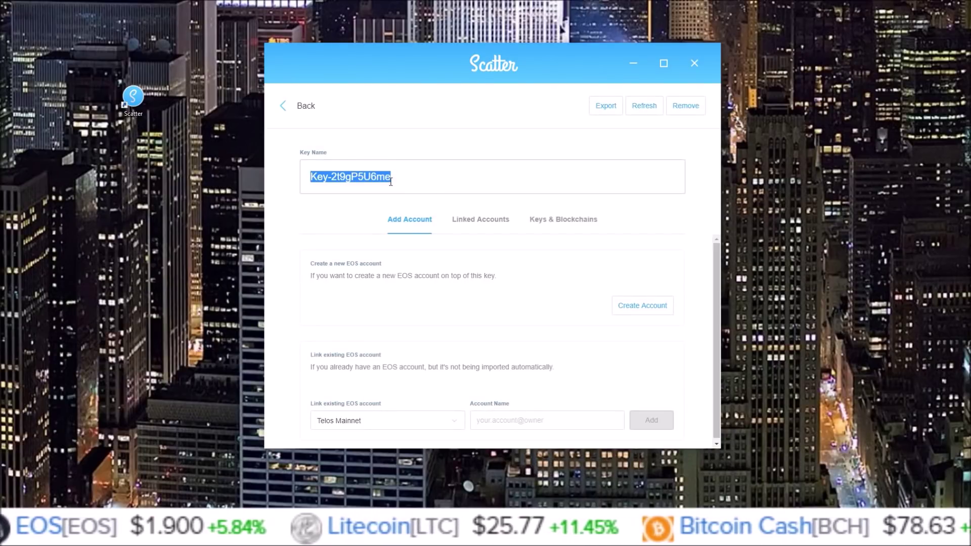
pyautogui.write('Telos Genesis')
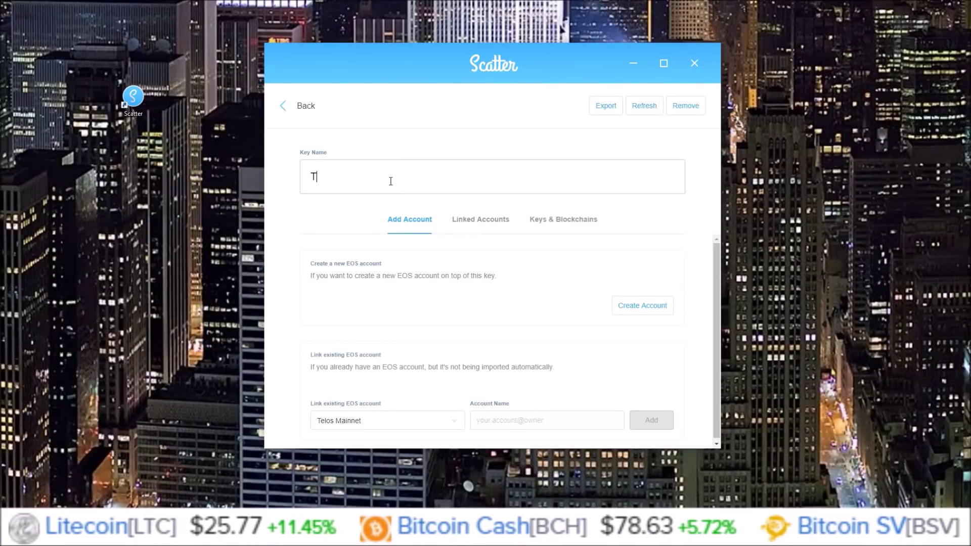
pyautogui.click(470, 227)
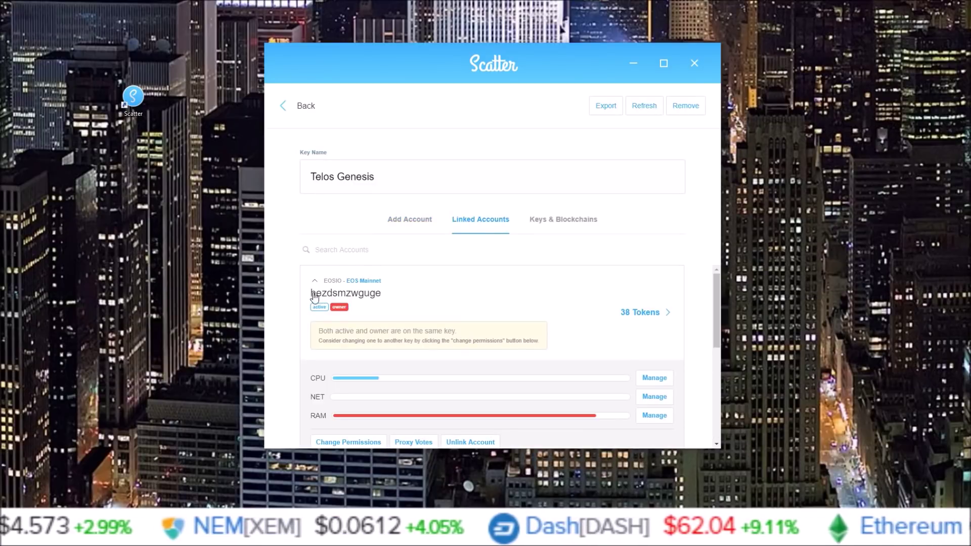
# - Scroll to the Telos Mainnet account card and open its token list showing 10.0000 TLOS
pyautogui.doubleClick(368, 295)
pyautogui.click(350, 280)
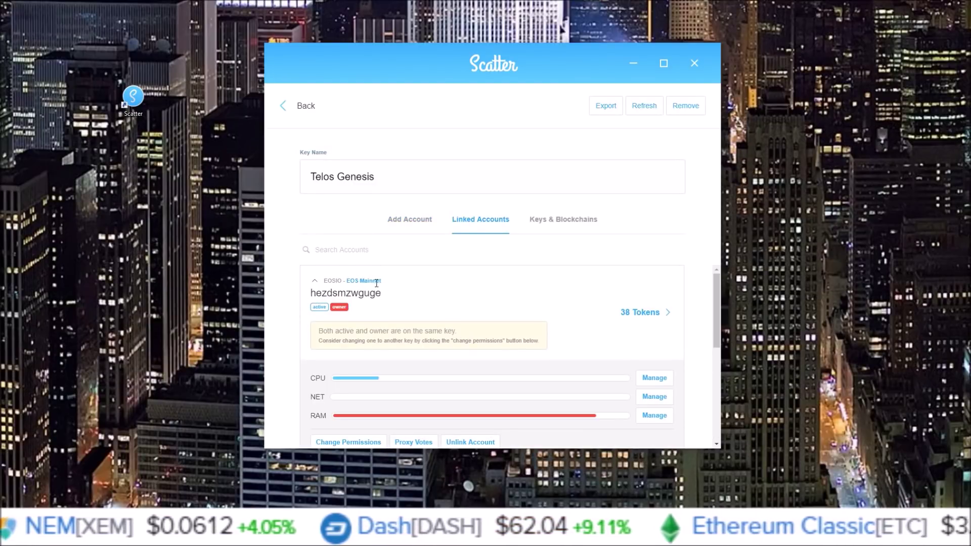
pyautogui.moveTo(717, 285); pyautogui.dragTo(714, 344)
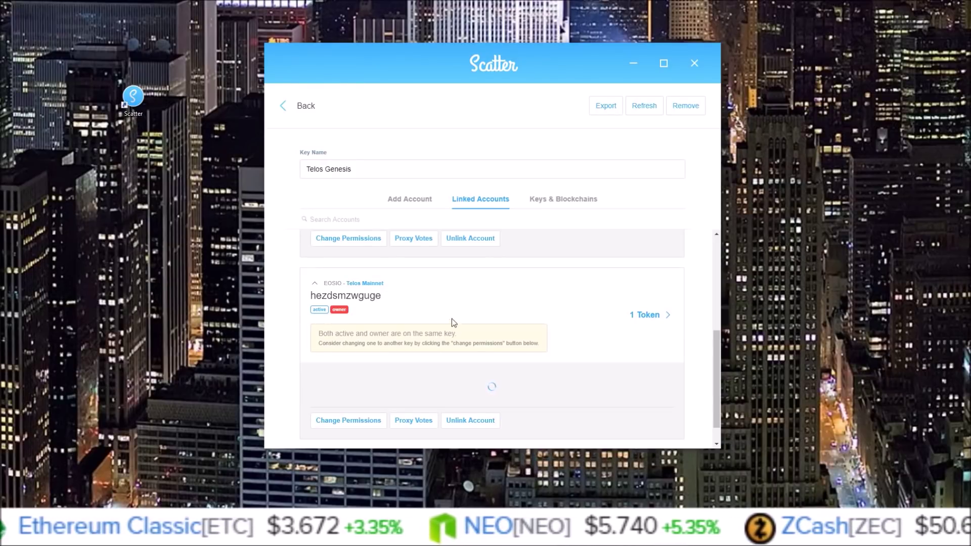
pyautogui.scroll(-2, 705, 340)
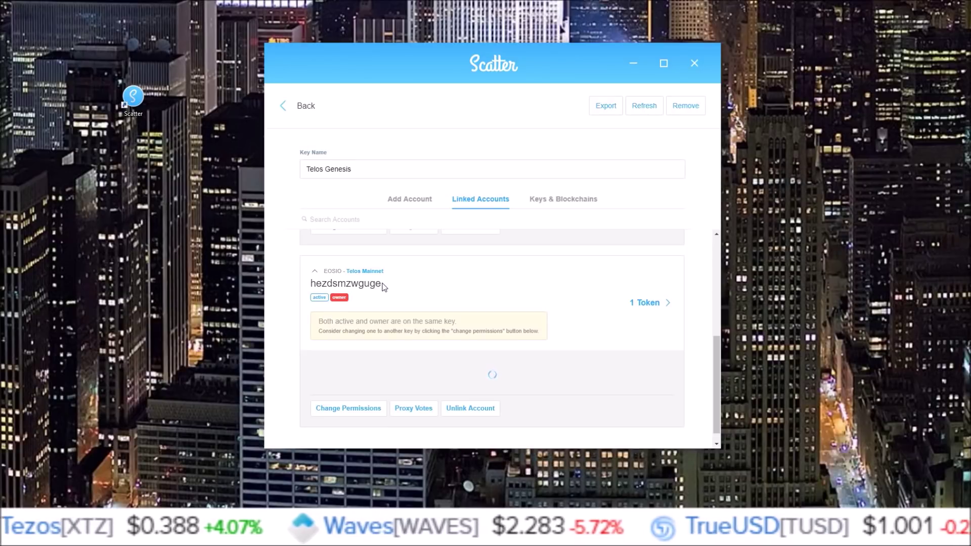
pyautogui.click(642, 308)
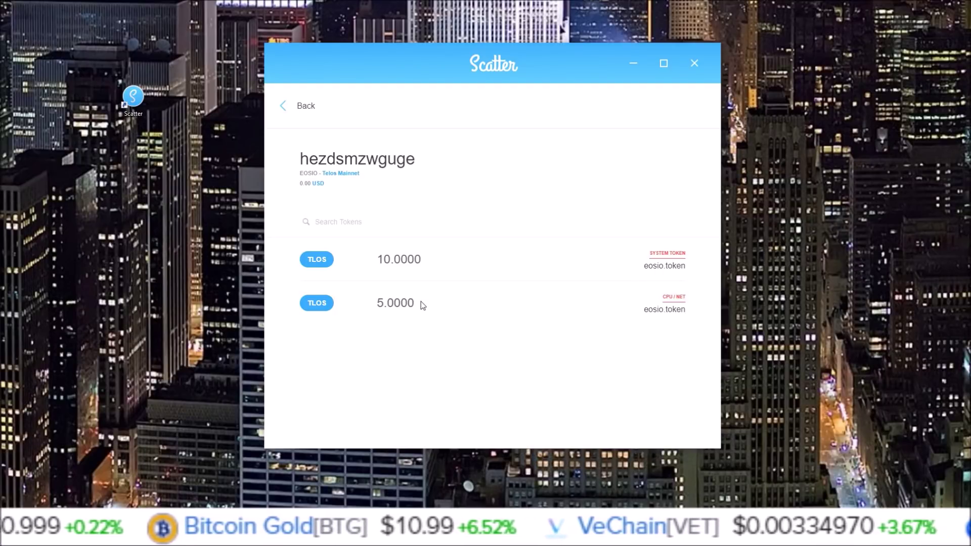
# - Leave the TLOS token list for the Telos Genesis key's Linked Accounts page
pyautogui.click(282, 108)
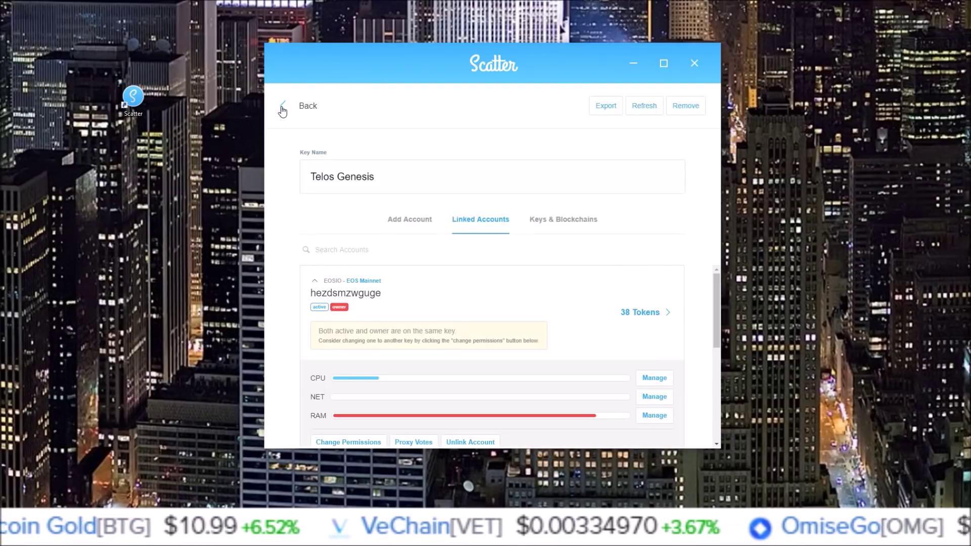
# - Leave Scatter on its main keys view and open EOSX's Telos Mainnet Transfer Tokens page
pyautogui.click(282, 108)
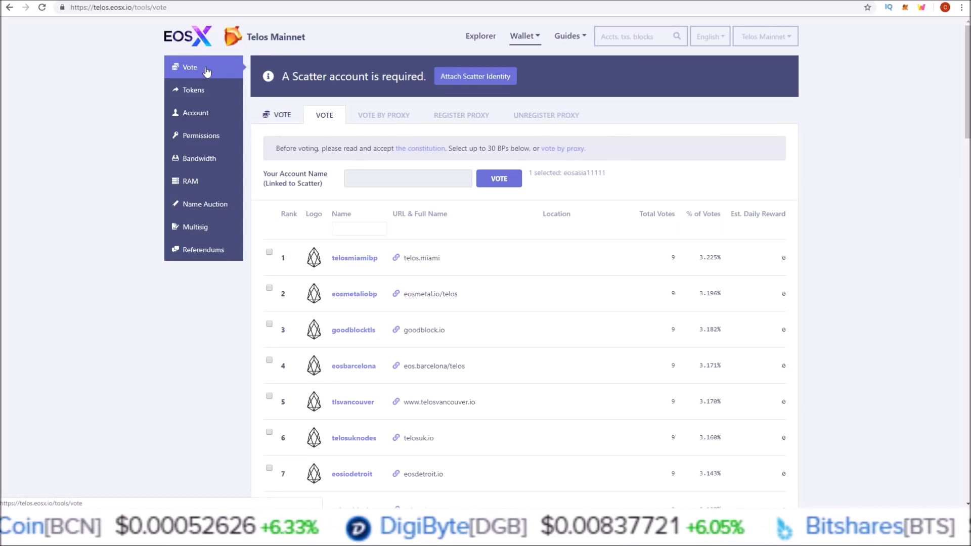
pyautogui.click(205, 99)
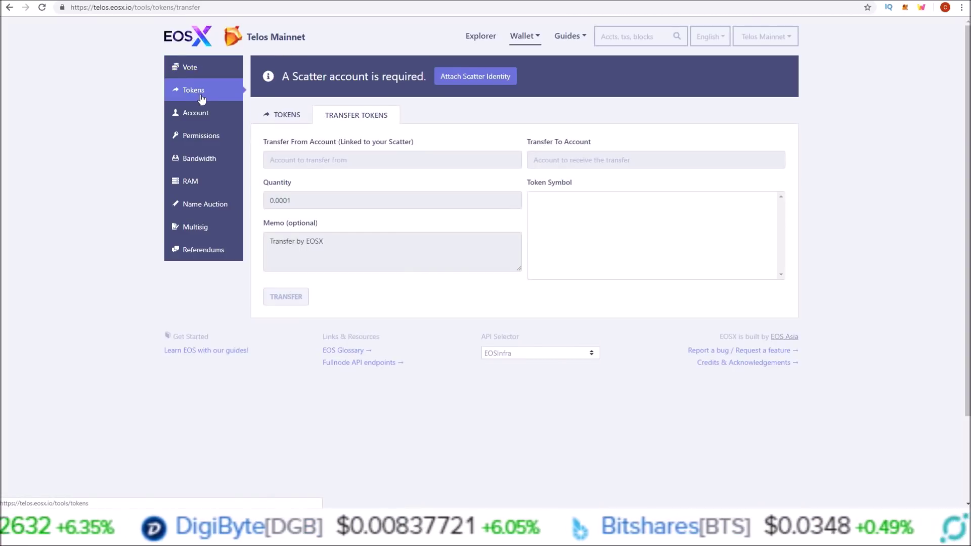
# - Browse EOSX's Account, Permissions, Bandwidth, RAM, Name Auction and Referendums sections
pyautogui.click(208, 118)
pyautogui.click(208, 142)
pyautogui.click(205, 162)
pyautogui.click(207, 183)
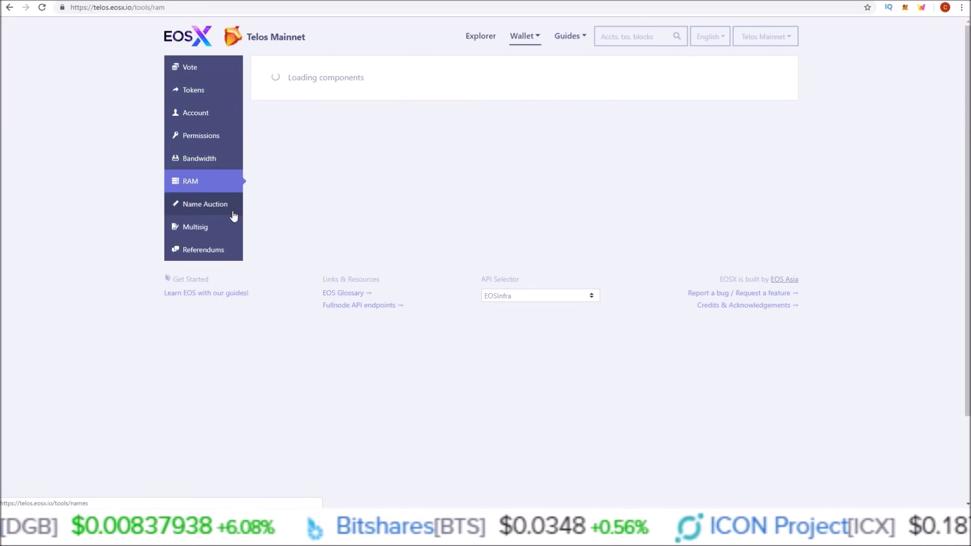
pyautogui.click(217, 208)
pyautogui.click(207, 252)
# - On the Vote page, attach a Scatter identity and log in with the Telos Mainnet account
pyautogui.click(186, 70)
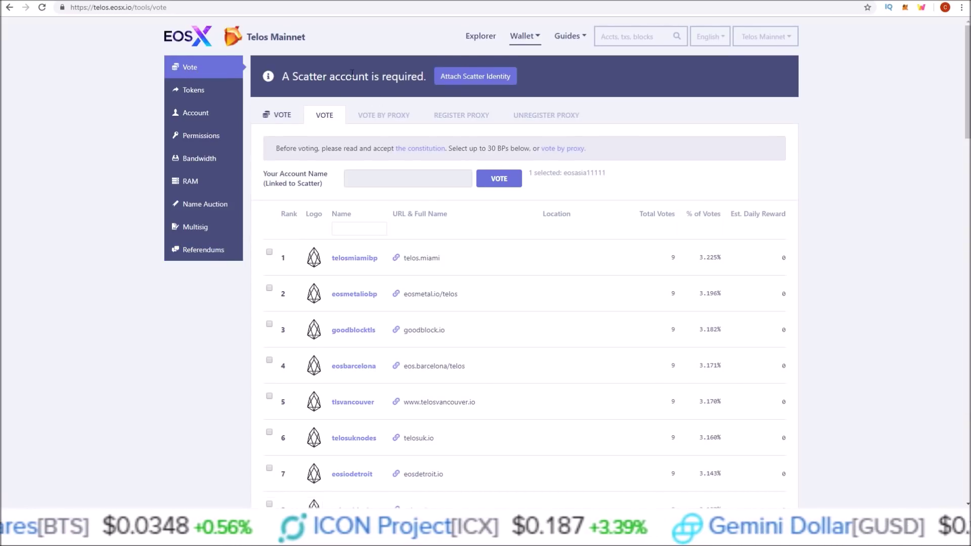
pyautogui.click(464, 80)
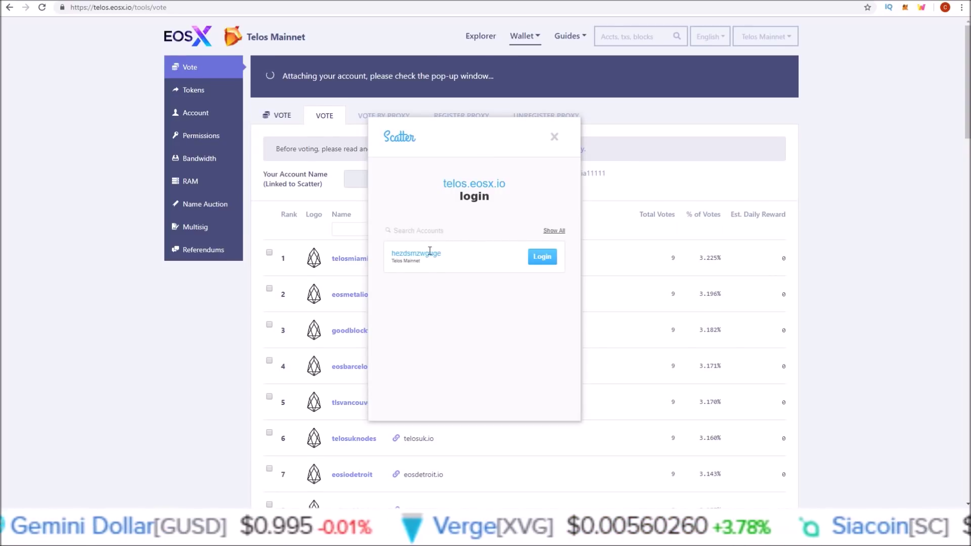
pyautogui.click(542, 257)
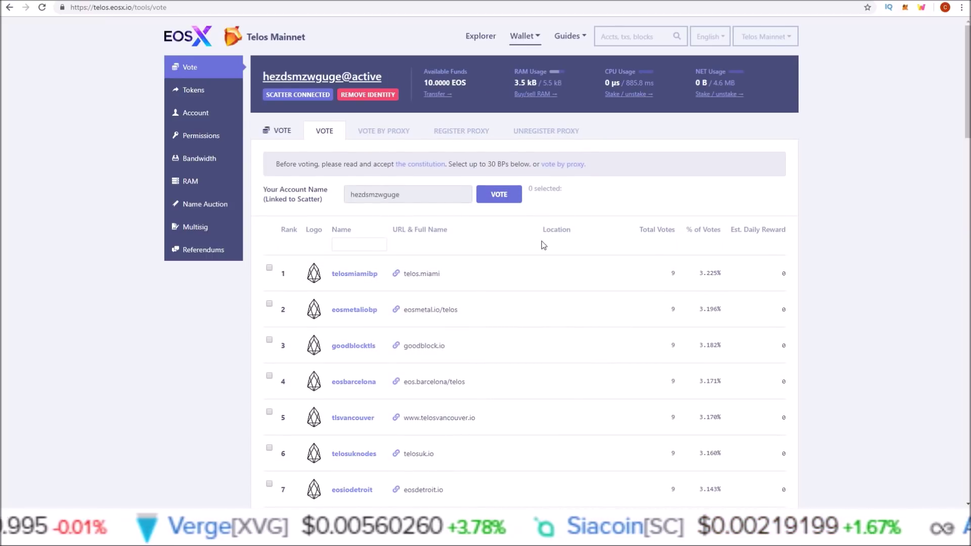